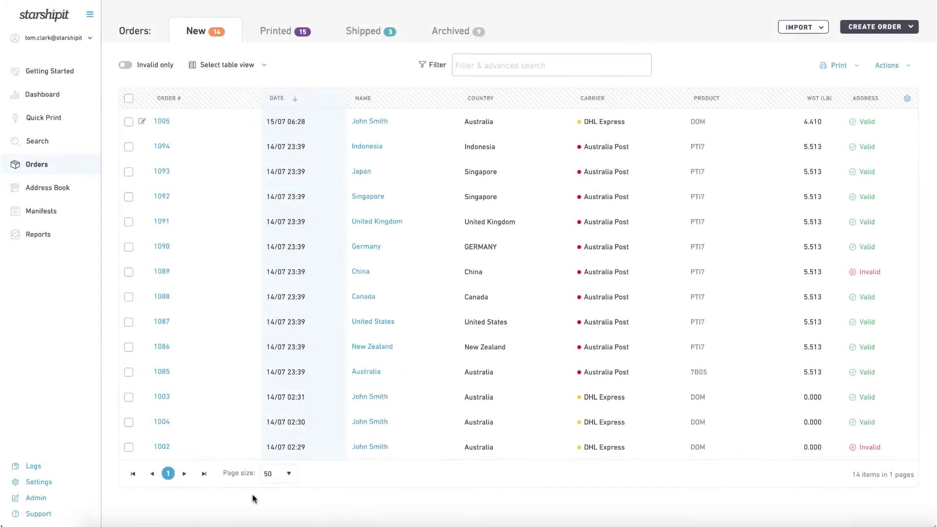
Go to Settings > Package Setup to view the Default package in inches and pounds
left_click(42, 482)
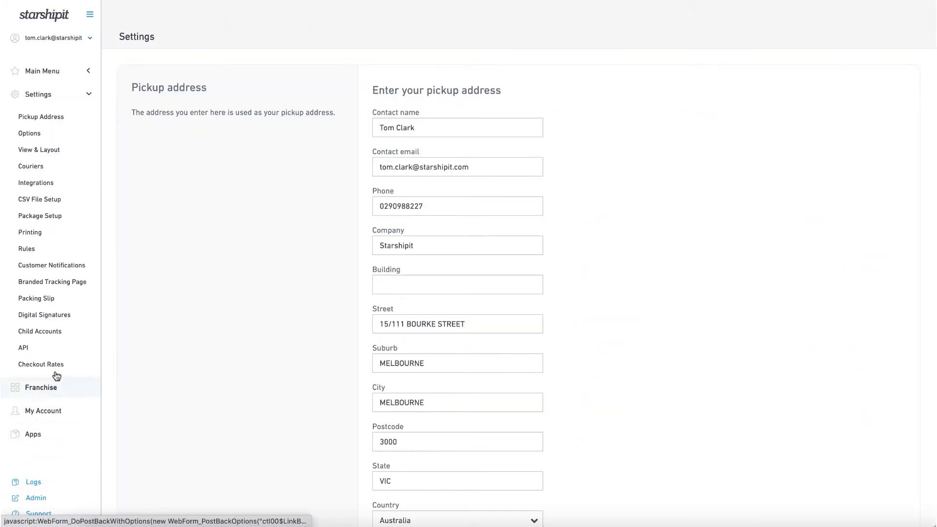
left_click(47, 217)
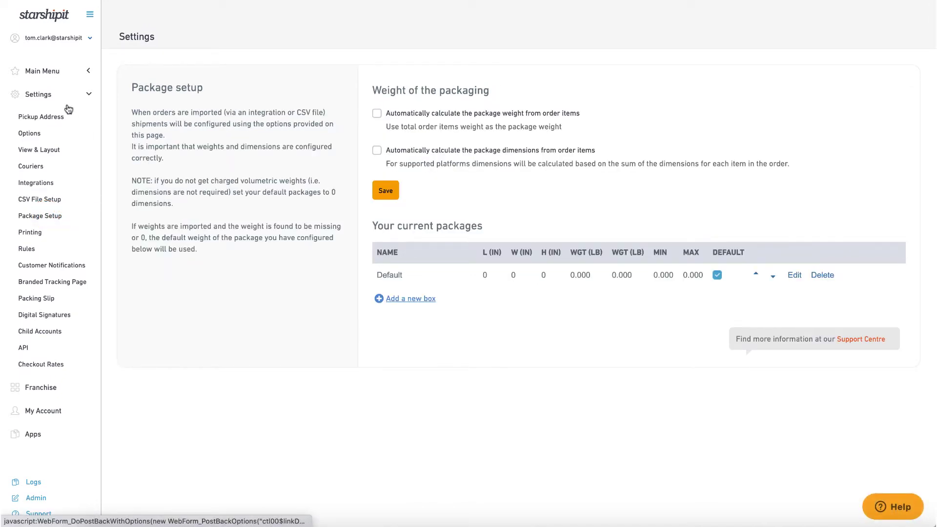
In Options, set Display Weight Unit to Kilogram (kg) and Display Sizes Unit to Centimetres (cm), then save
left_click(25, 138)
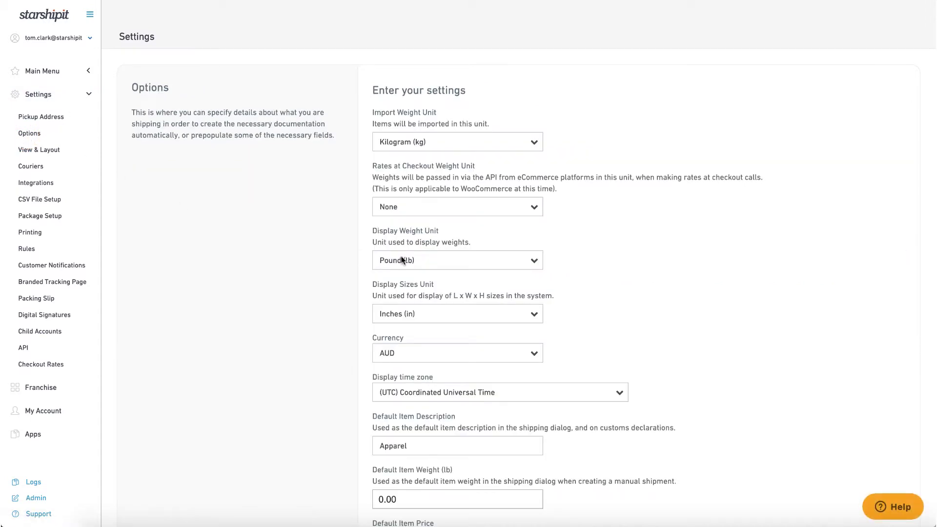
left_click(402, 260)
left_click(405, 239)
left_click(418, 315)
left_click(419, 301)
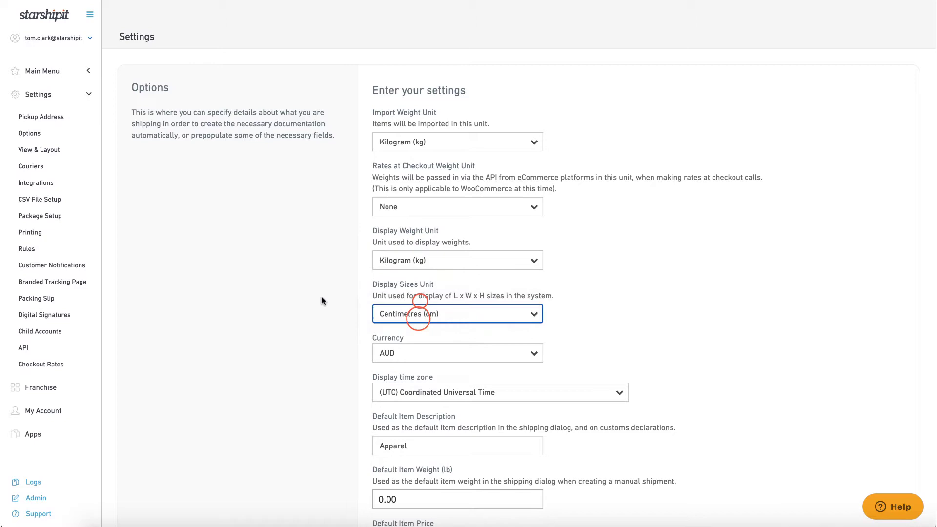
scroll(322, 298, "down", 10)
left_click(390, 406)
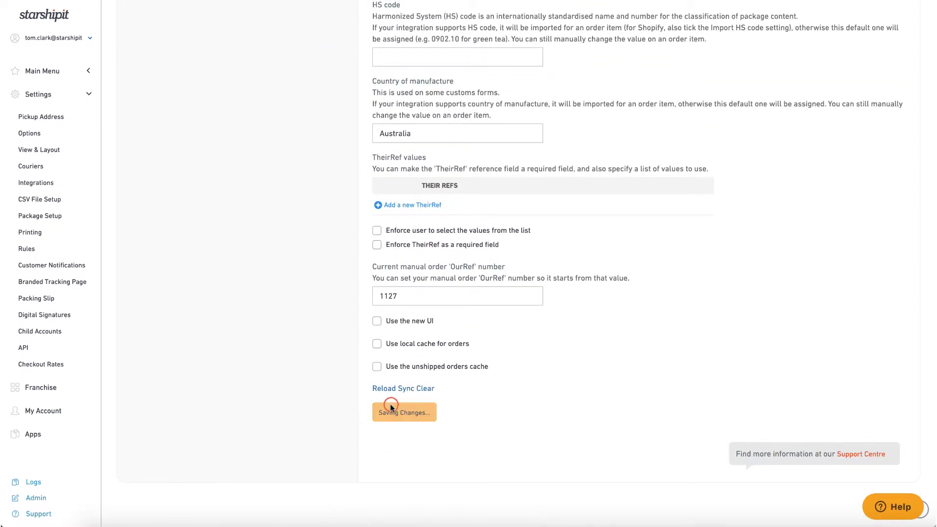
Return to Package Setup, now in cm and kg, and open an empty Add a new box form
left_click(51, 217)
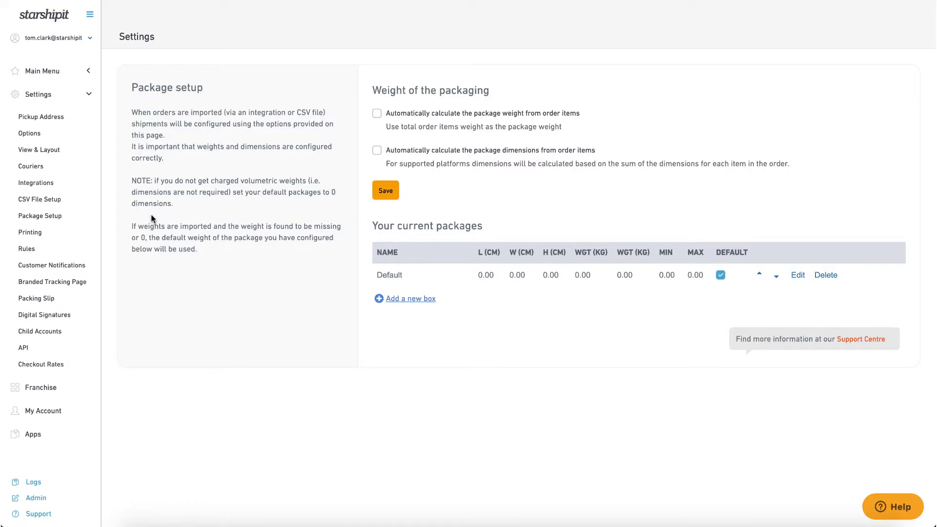
left_click(406, 299)
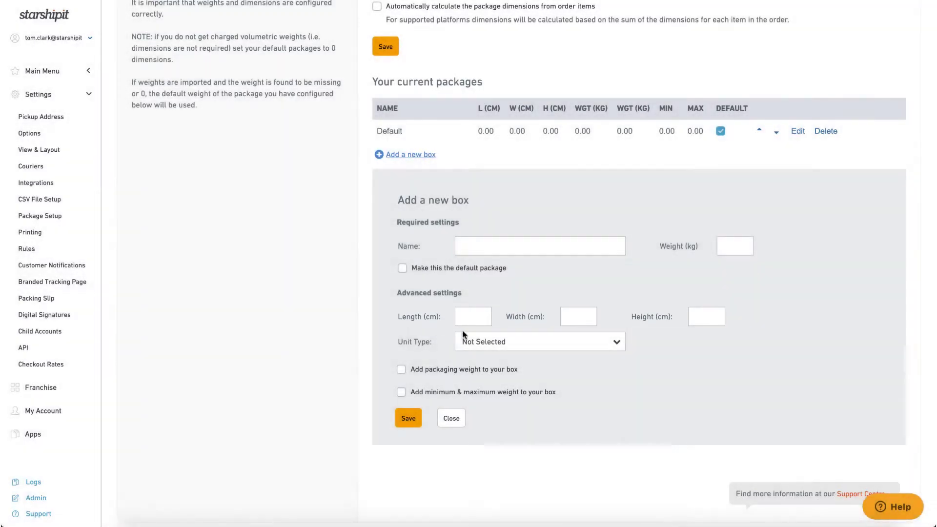
Look through the box's Unit Type options and close the list without choosing one
left_click(610, 343)
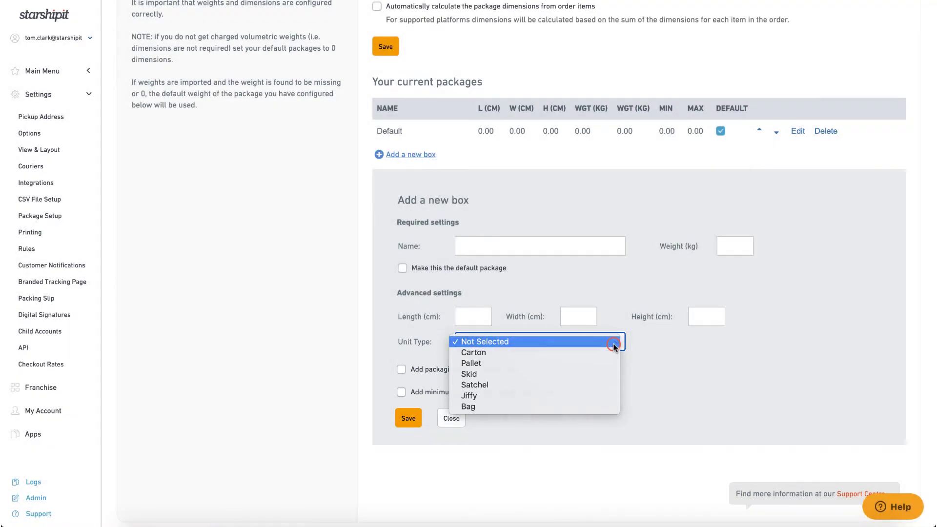
left_click(614, 344)
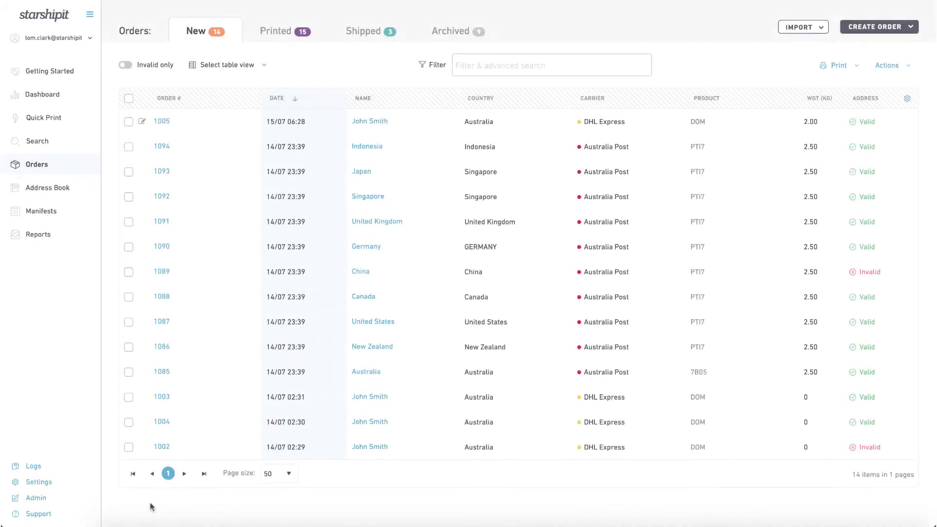
In Settings > Package Setup, tick 'Automatically calculate the package weight from order items'
left_click(41, 481)
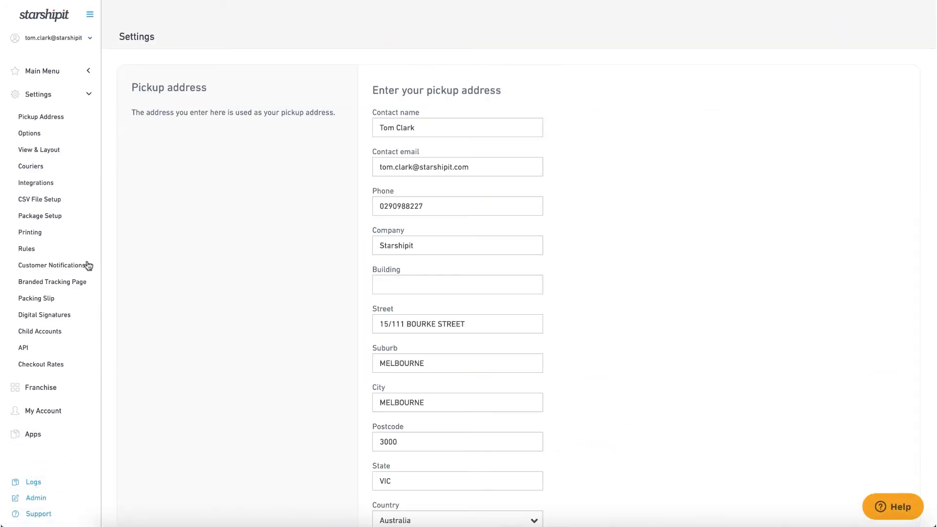
left_click(37, 216)
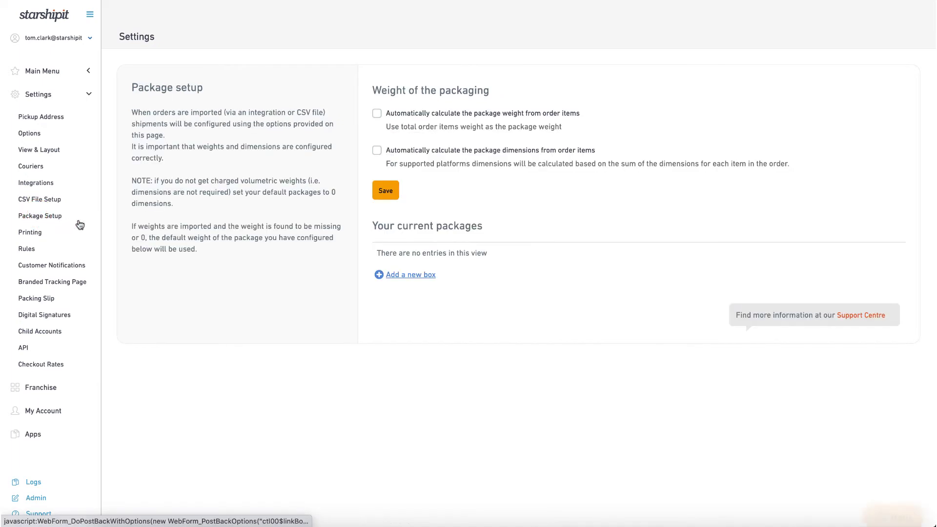
left_click(378, 116)
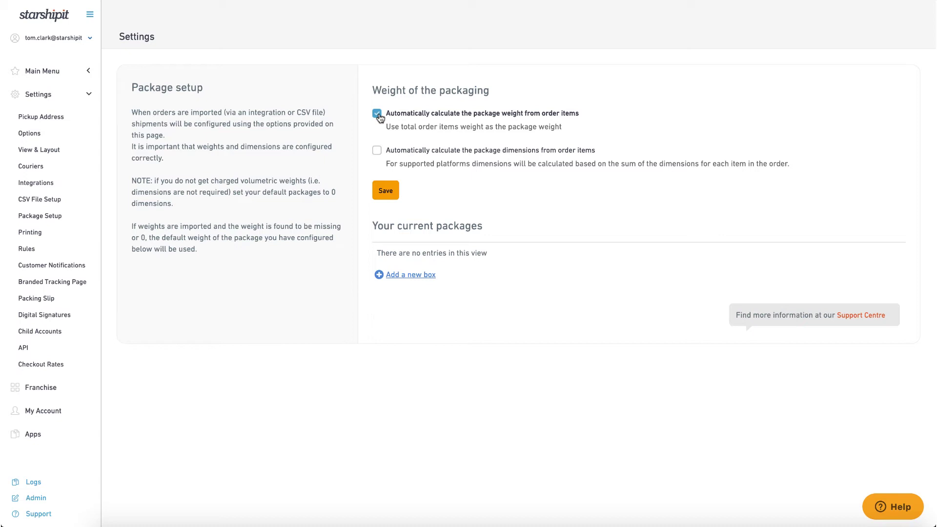
Add a box named 'Example Box' weighing 0.5, mark it as the default package, and save
left_click(400, 276)
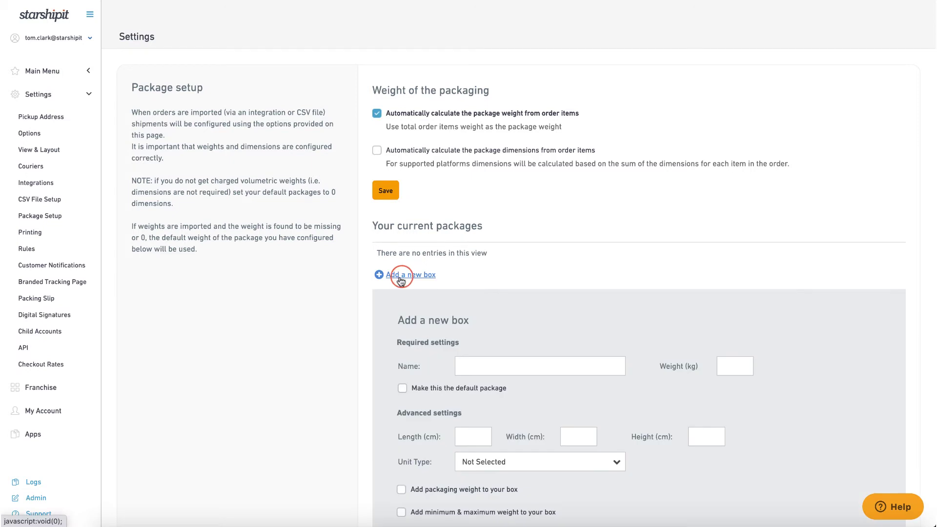
scroll(403, 274, "down", 3)
left_click(477, 206)
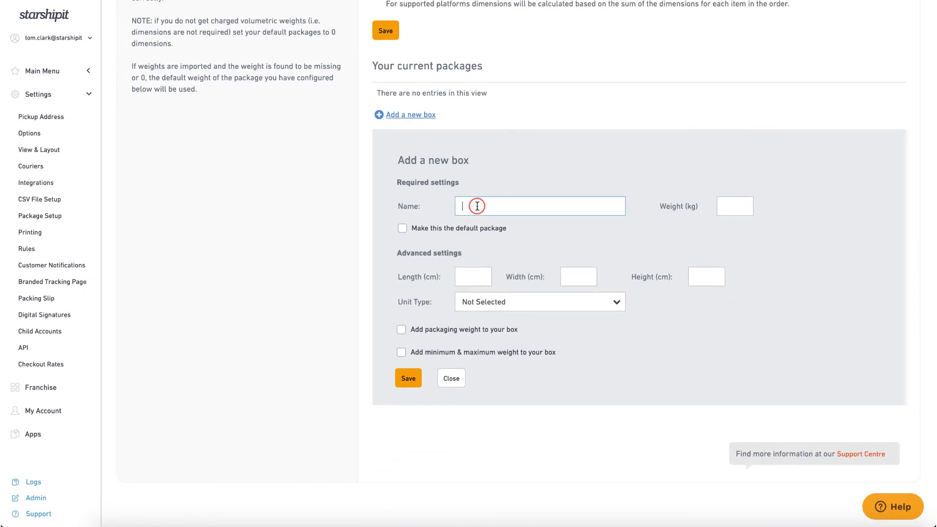
type("Example Box")
left_click(730, 207)
type("0.5")
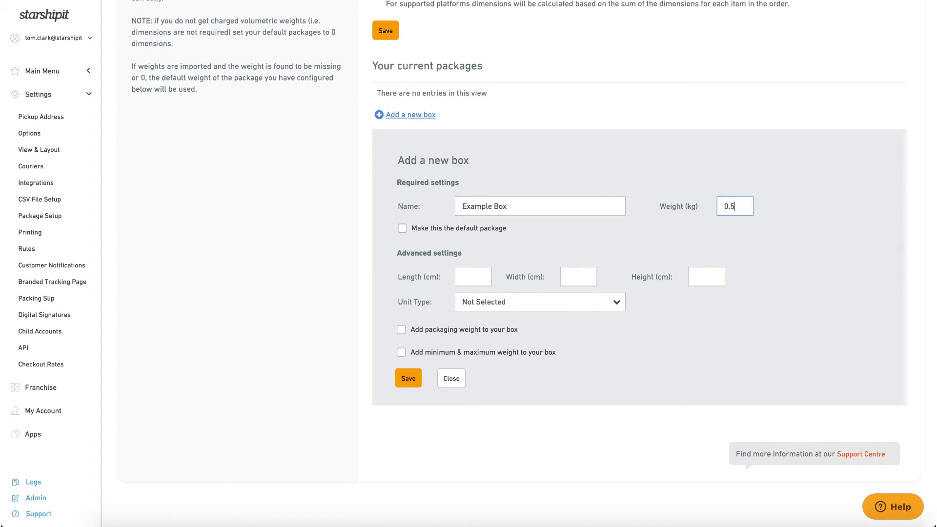
left_click(402, 231)
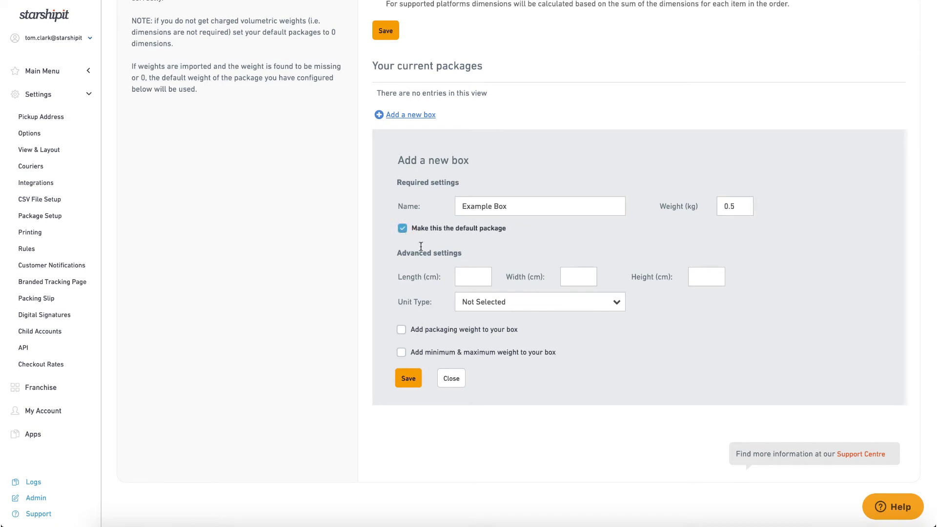
left_click(410, 378)
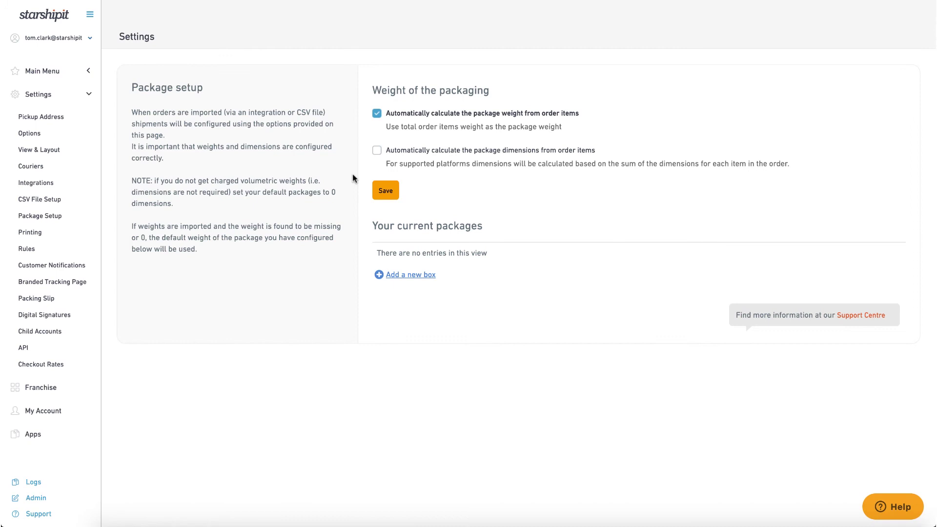
Turn on automatic dimension calculation, then start a new box 'Example Box 1' weighing 0.5 kg
left_click(376, 150)
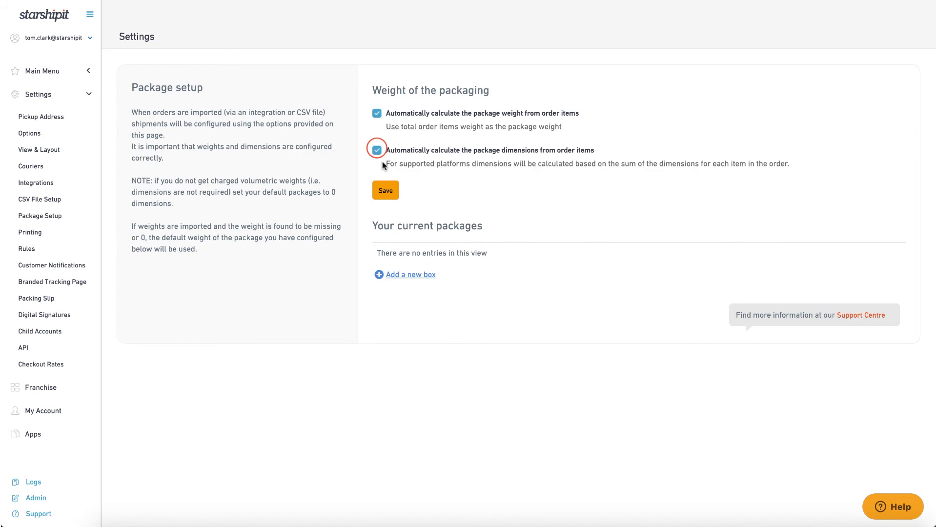
left_click(401, 275)
scroll(396, 277, "down", 3)
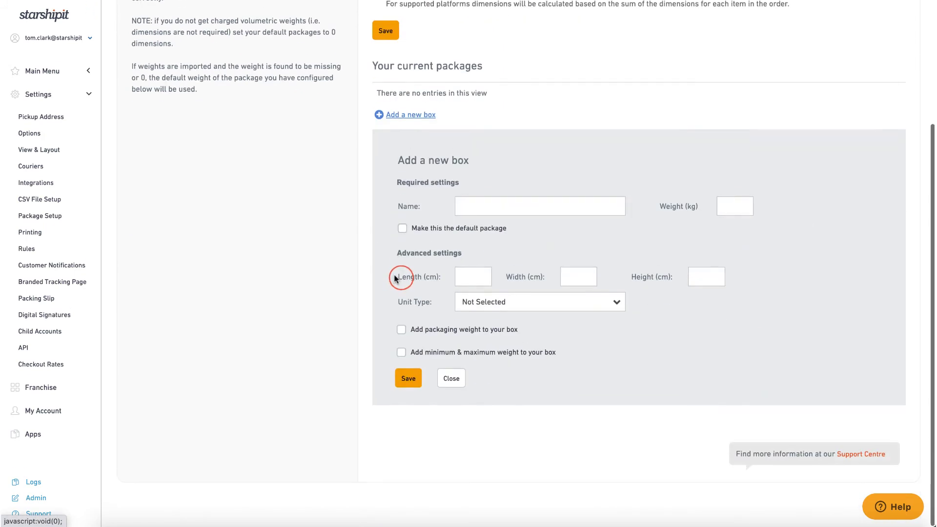
left_click(477, 206)
type("Example Box 1")
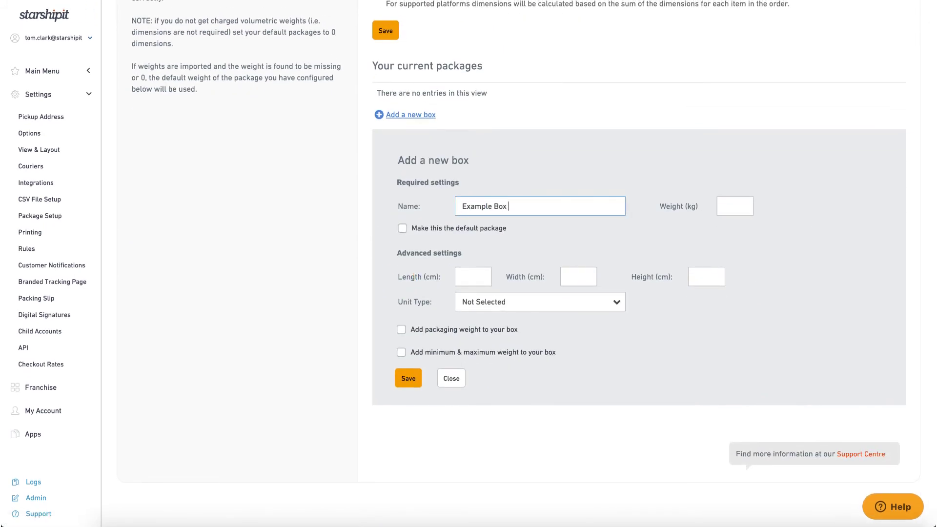
left_click(743, 207)
type("0.5")
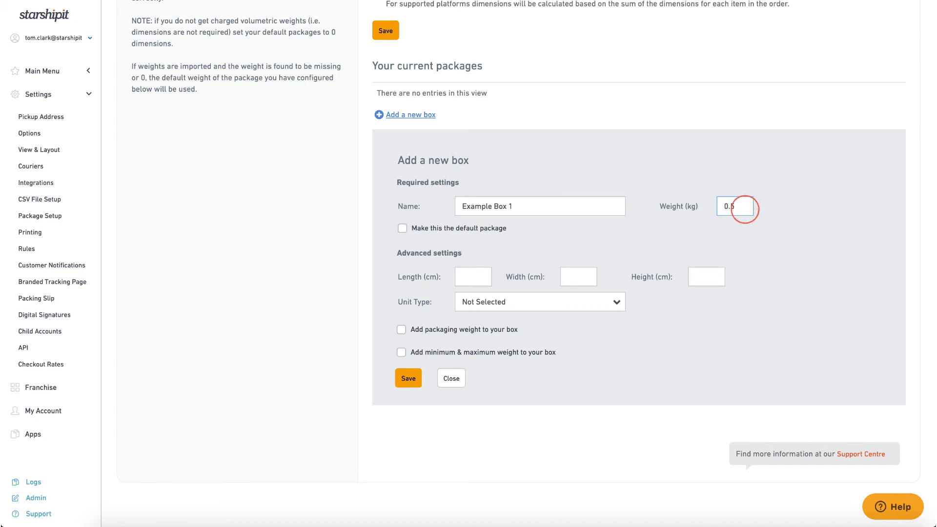
Give Example Box 1 dimensions 40×15×15 cm and a 0–1 kg weight range, and save it
left_click(471, 277)
type("40")
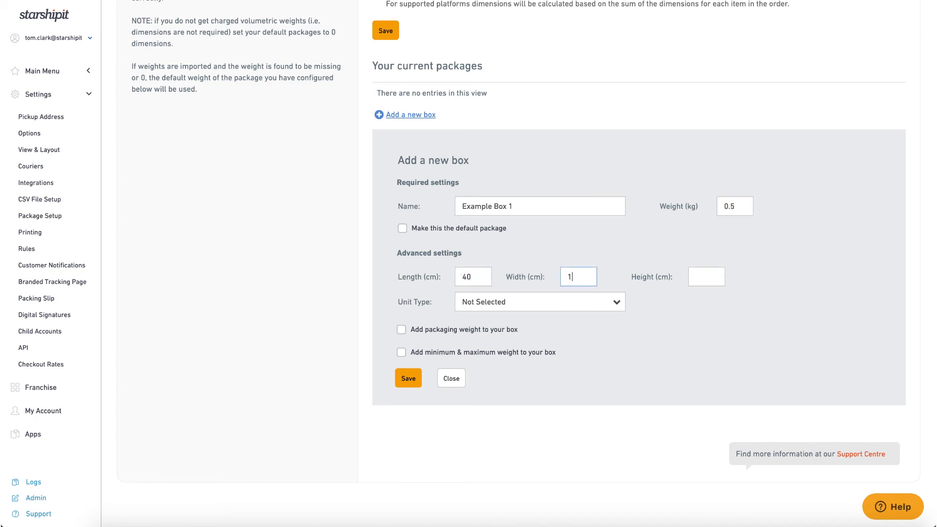
type("5")
key("Tab")
type("15")
left_click(402, 352)
double_click(732, 372)
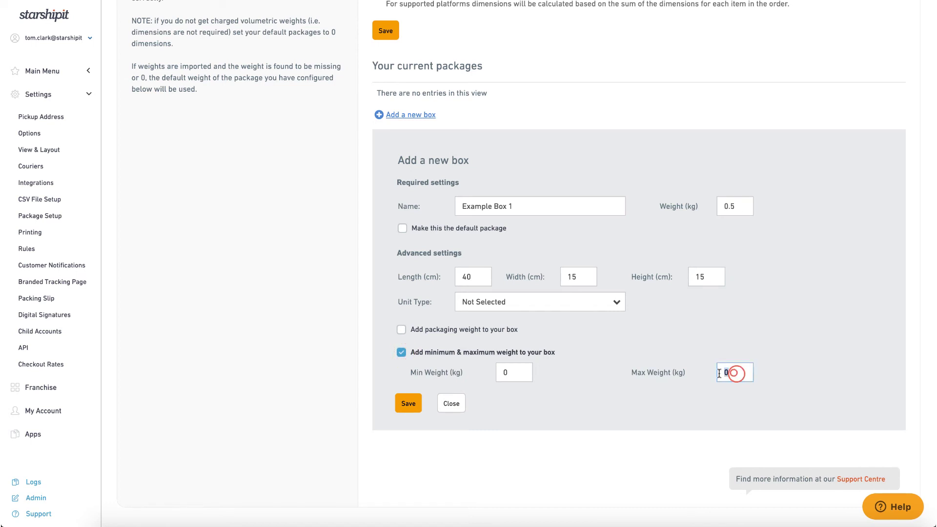
type("1")
left_click(405, 403)
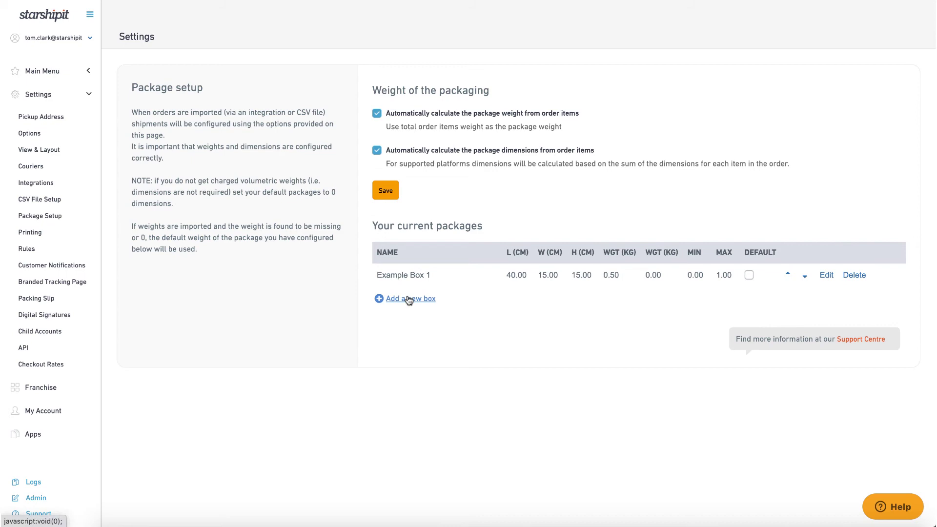
Start a new box 'Example Box 2' weighing 1 kg with dimensions 80×30×30 cm
left_click(409, 298)
left_click(483, 207)
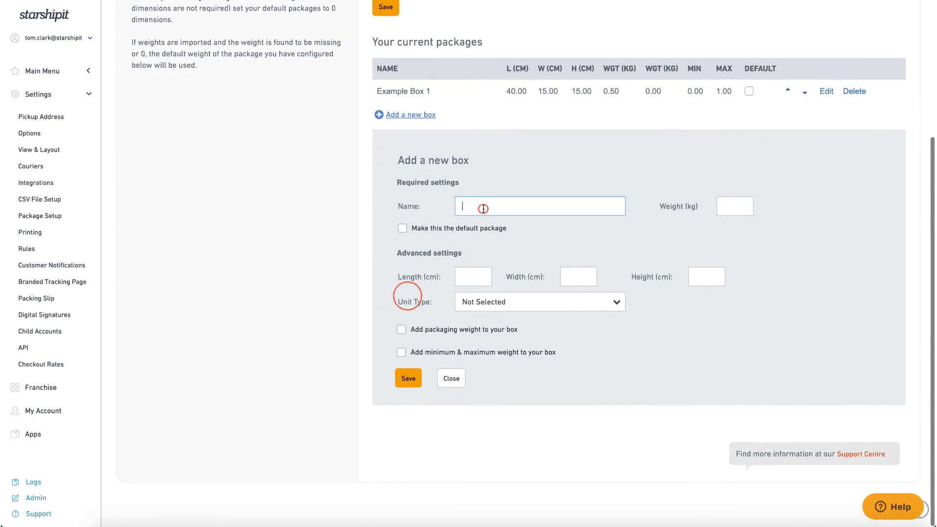
type("Example Box 2")
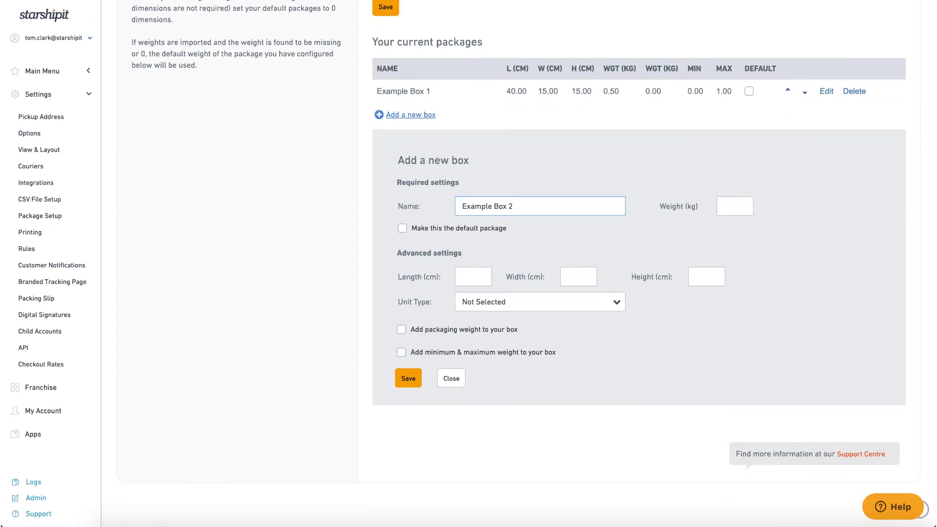
left_click(735, 206)
type("1")
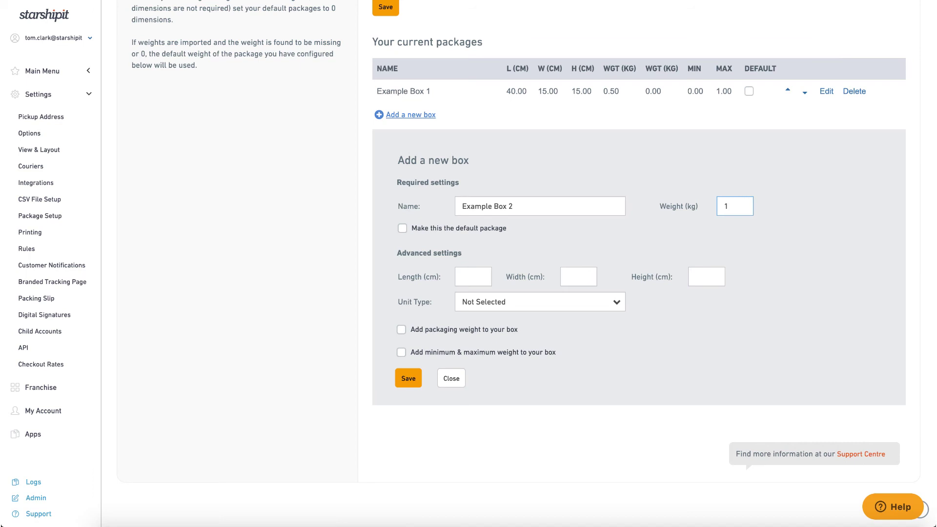
left_click(484, 271)
type("80")
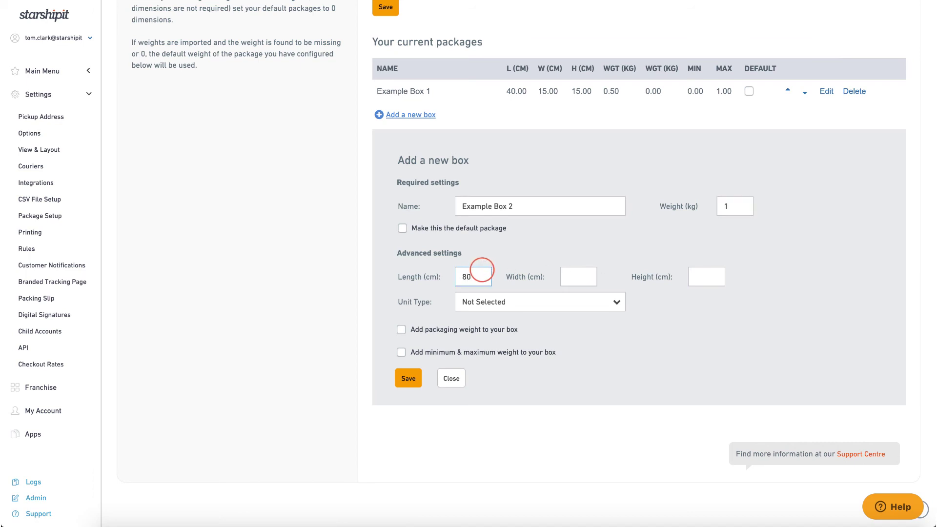
key("Tab")
type("30")
key("Tab")
type("30")
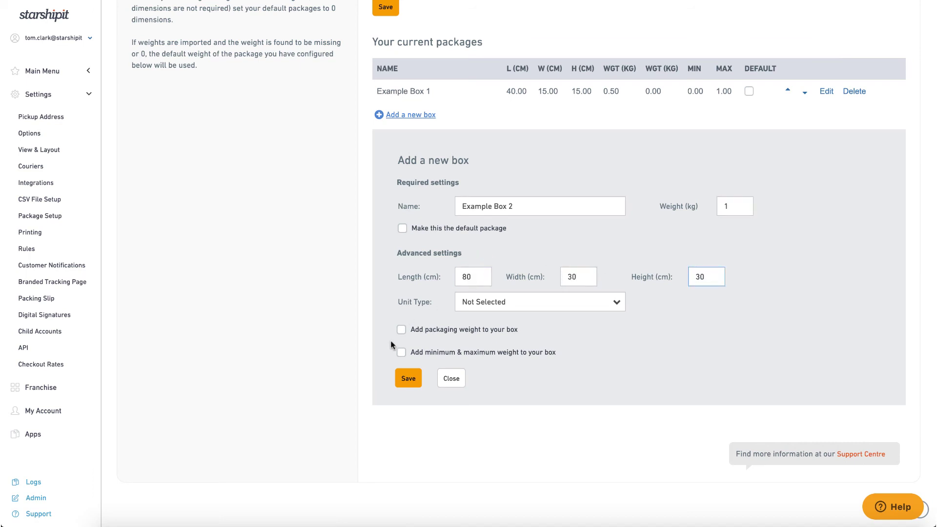
Set Example Box 2's weight range to minimum 1 kg and maximum 5 kg, and save it
left_click(401, 352)
left_click(516, 372)
type("1")
left_click(736, 372)
type("5")
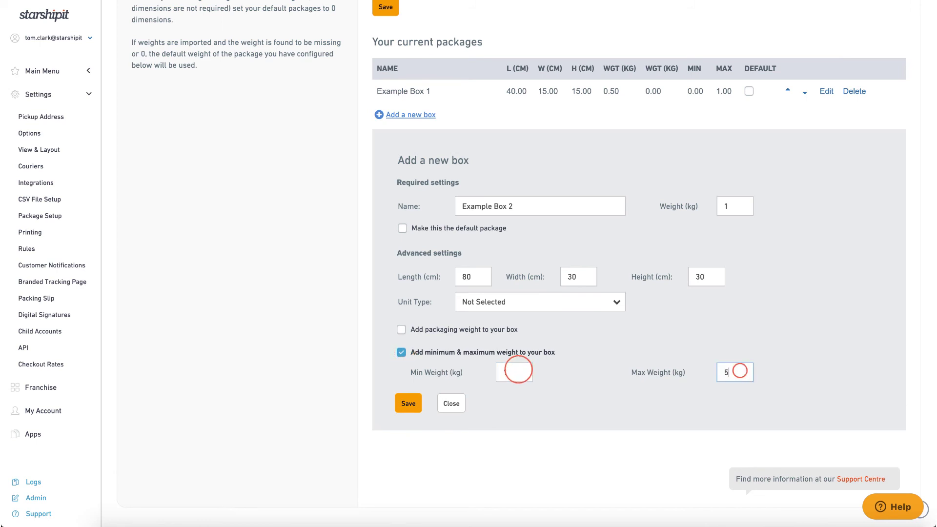
left_click(418, 408)
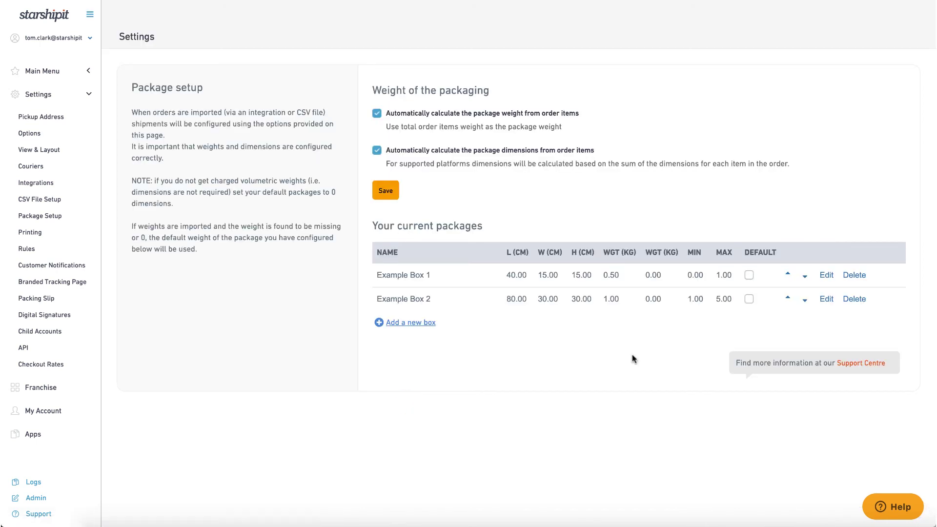
Edit Example Box 2, tick 'Make this the default package', and save
left_click(830, 299)
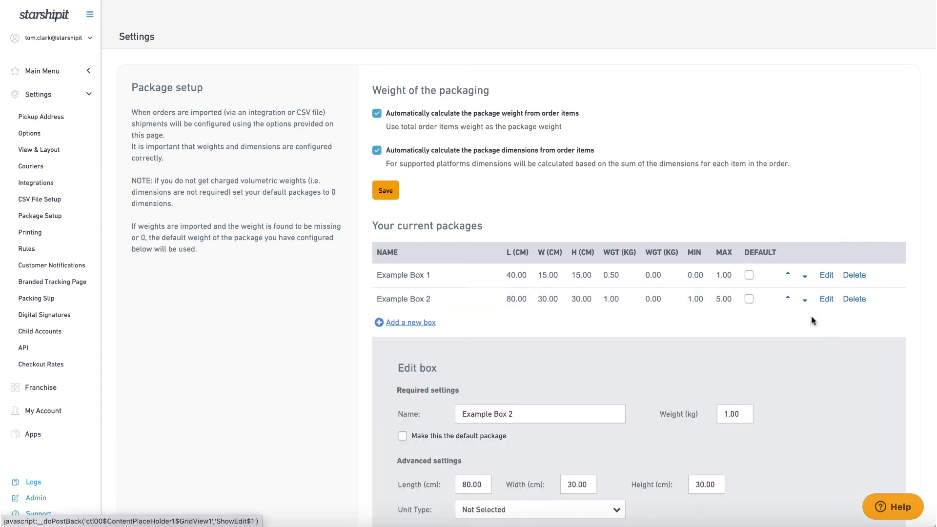
scroll(732, 312, "down", 4)
left_click(402, 251)
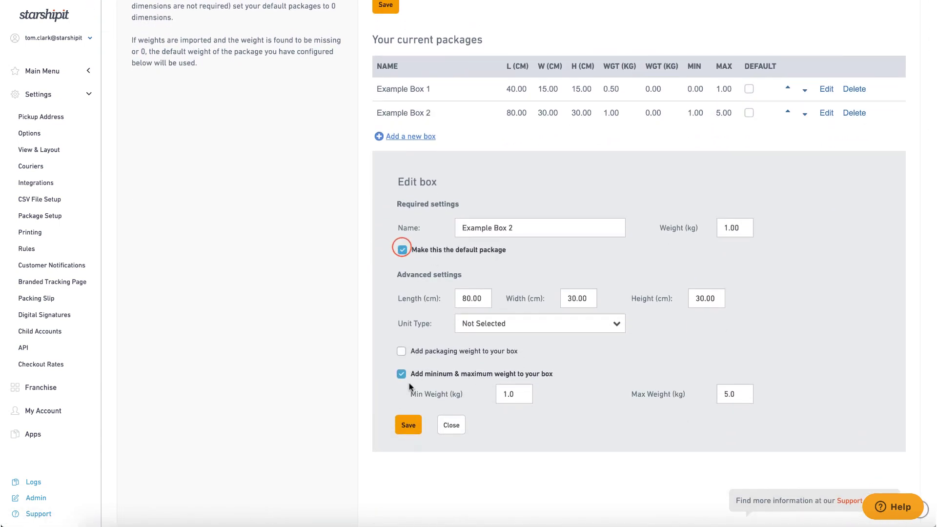
left_click(407, 426)
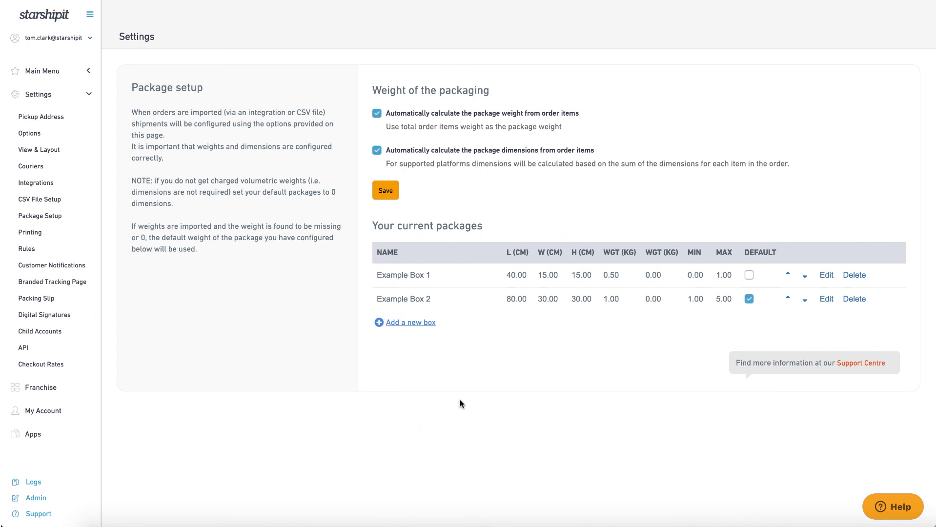